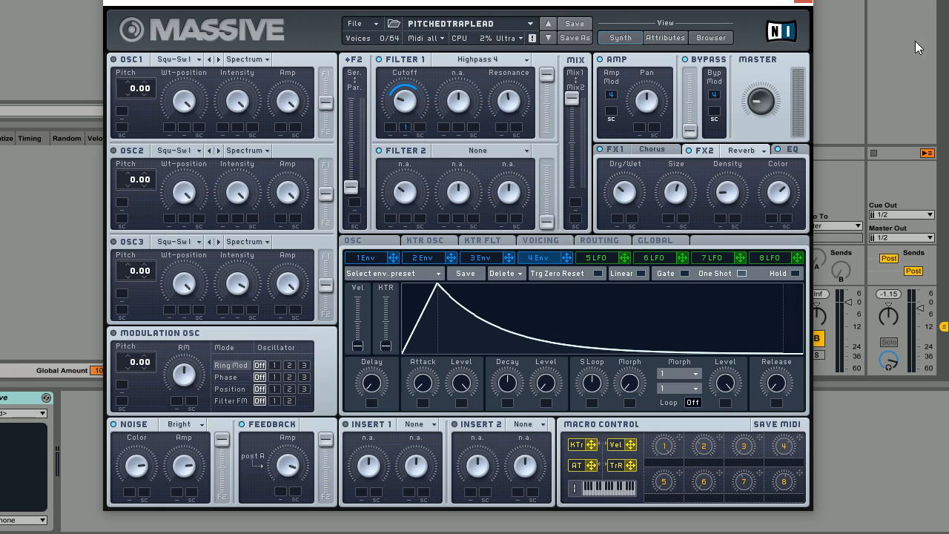
- Create a new sound and clear the Vibrato assignment from macro control 1
{"action": "left_click", "coordinate": [361, 22]}
{"action": "left_click", "coordinate": [367, 26]}
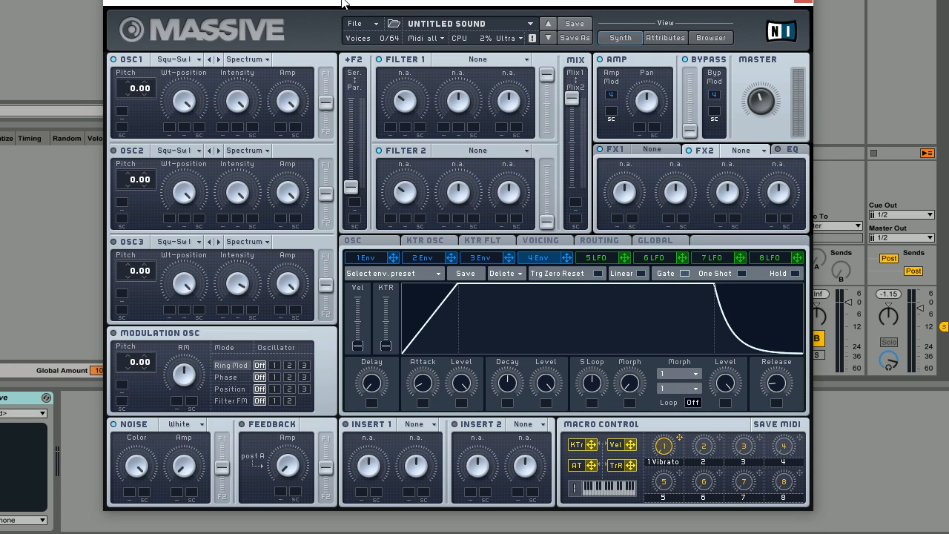
{"action": "left_click", "coordinate": [526, 241]}
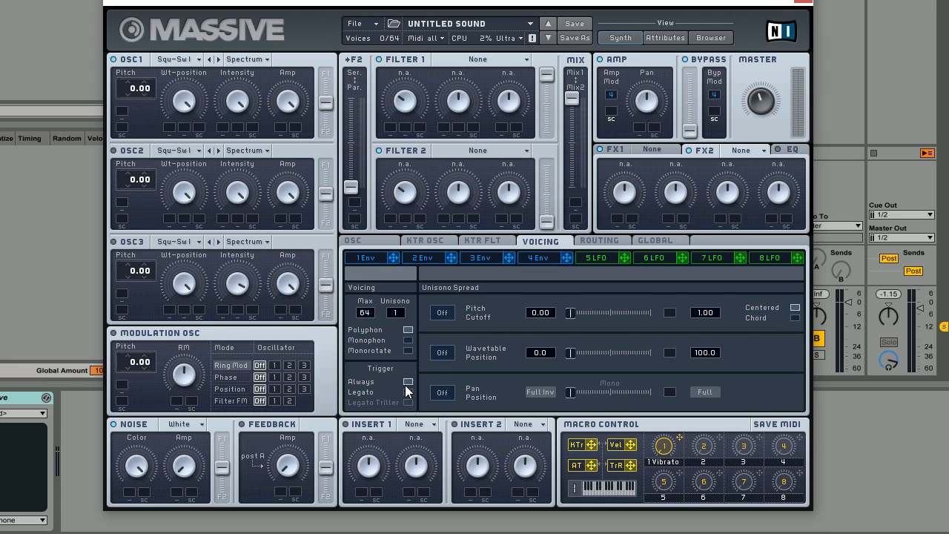
{"action": "left_click_drag", "start_coordinate": [400, 295], "coordinate": [387, 392]}
{"action": "left_click", "coordinate": [368, 240]}
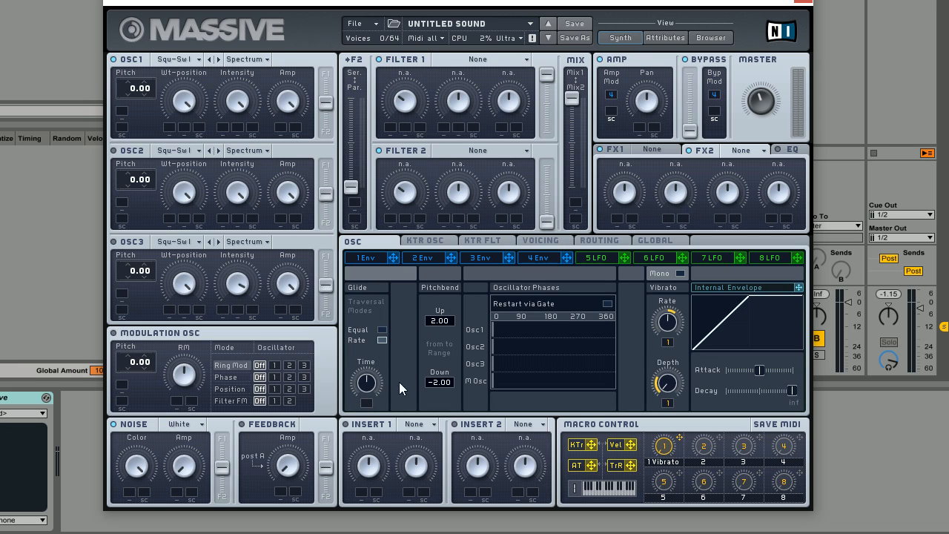
{"action": "right_click", "coordinate": [670, 449]}
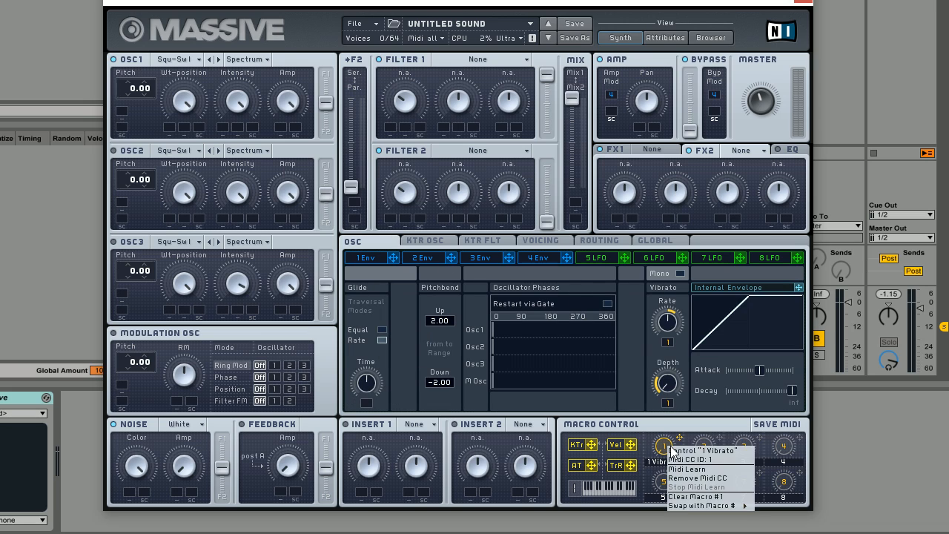
{"action": "left_click", "coordinate": [703, 498]}
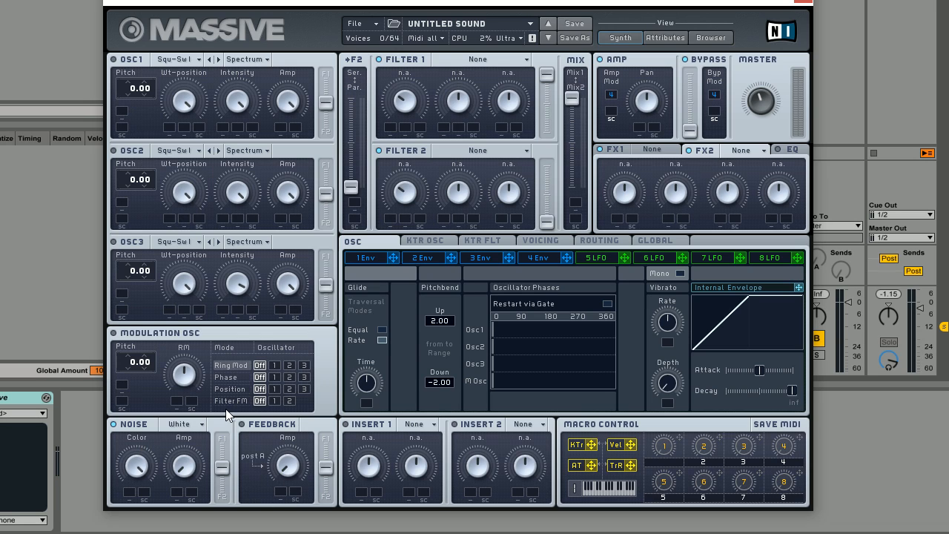
- Set the noise oscillator to Bright Noise, raise its amp, and route it fully to Filter 1
{"action": "left_click", "coordinate": [202, 425]}
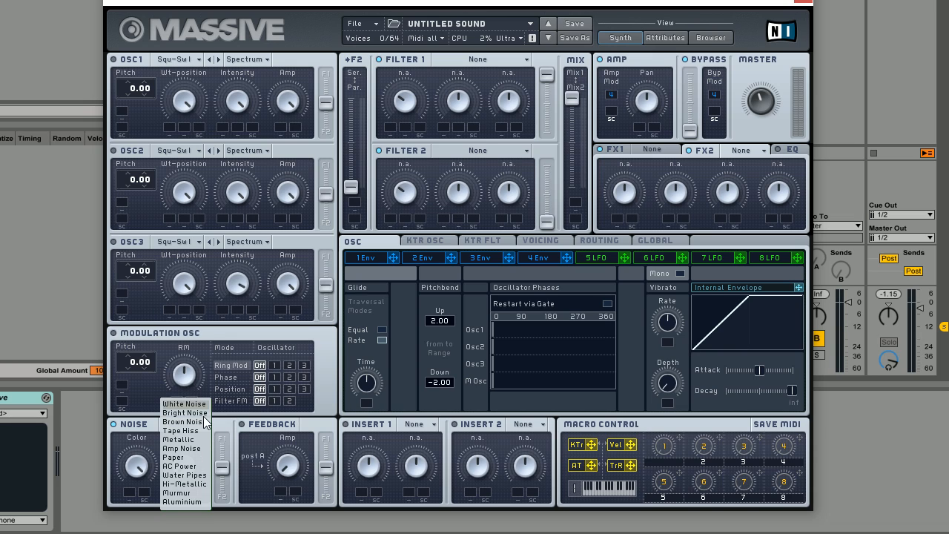
{"action": "left_click", "coordinate": [199, 414]}
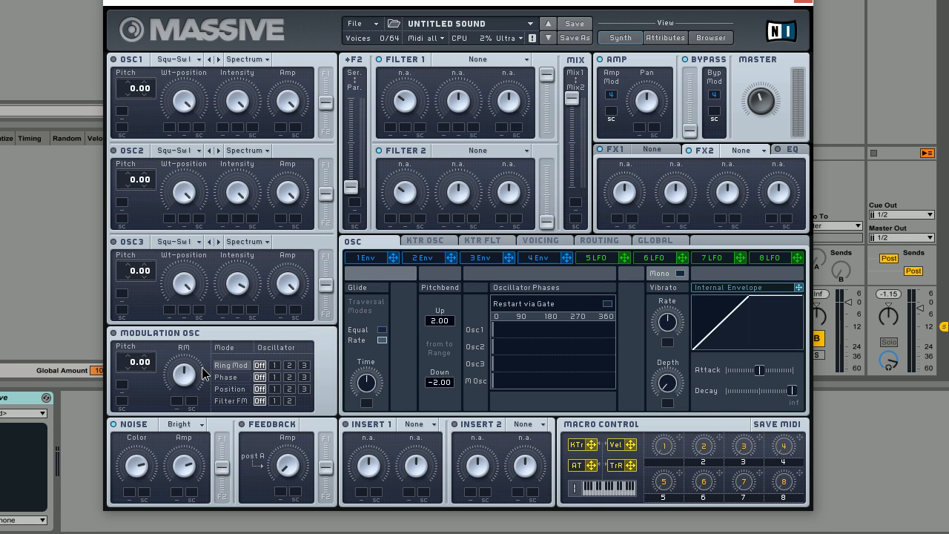
{"action": "left_click_drag", "start_coordinate": [222, 467], "coordinate": [221, 438]}
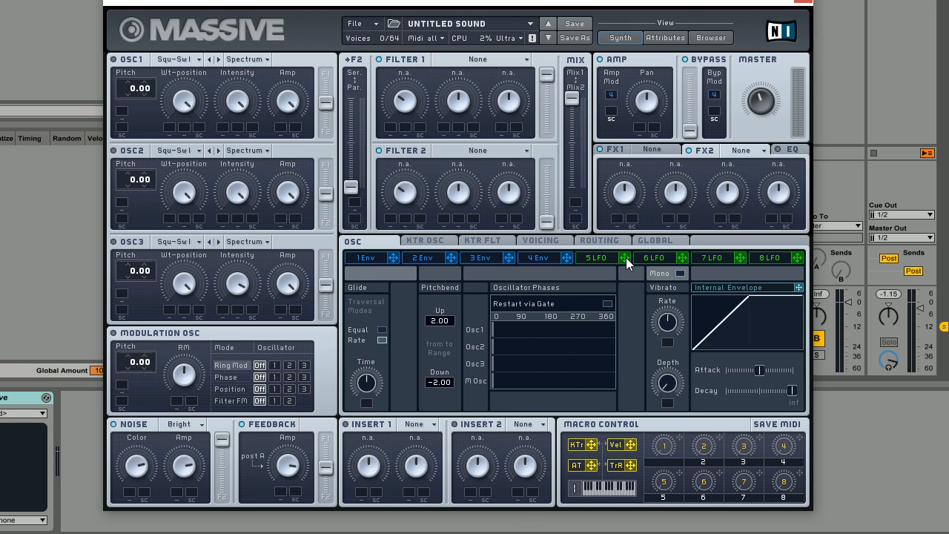
- Set Filter 1 to Highpass 4 with a low cutoff and slightly reduced resonance
{"action": "left_click", "coordinate": [602, 240]}
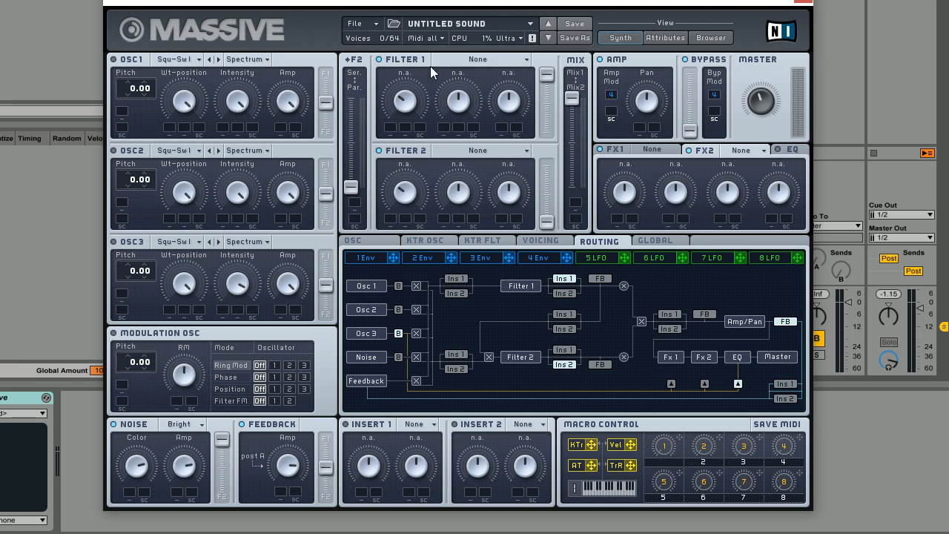
{"action": "left_click", "coordinate": [367, 258]}
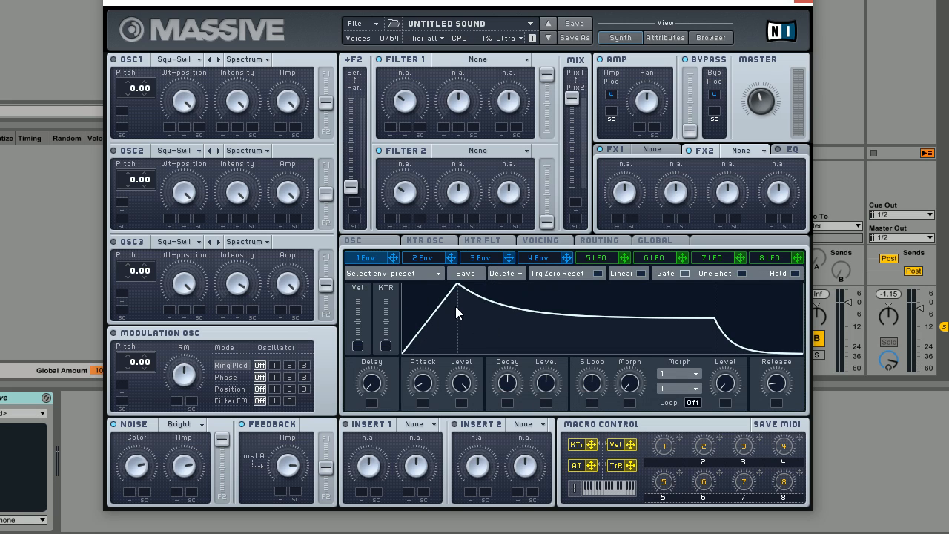
{"action": "left_click", "coordinate": [499, 58]}
{"action": "left_click", "coordinate": [469, 70]}
{"action": "left_click", "coordinate": [482, 63]}
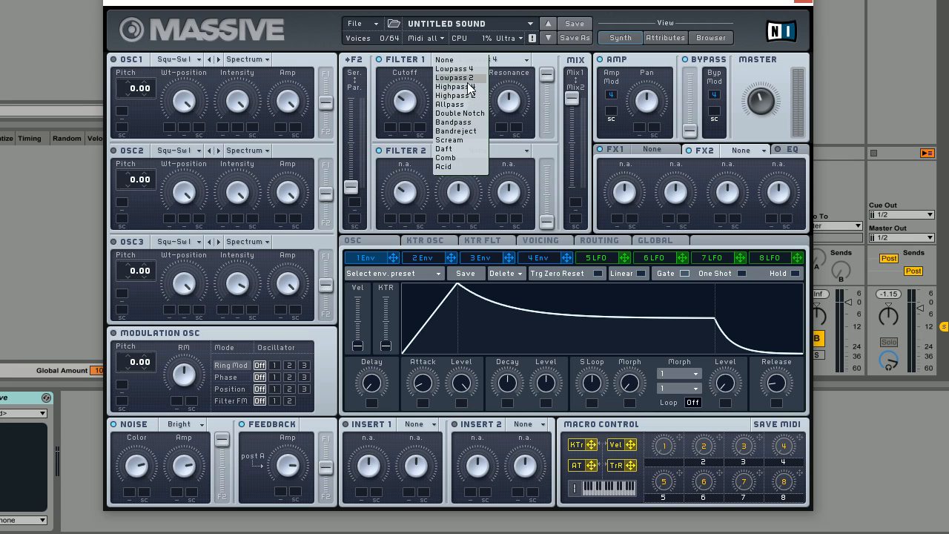
{"action": "left_click", "coordinate": [472, 84]}
{"action": "left_click", "coordinate": [471, 65]}
{"action": "left_click", "coordinate": [469, 87]}
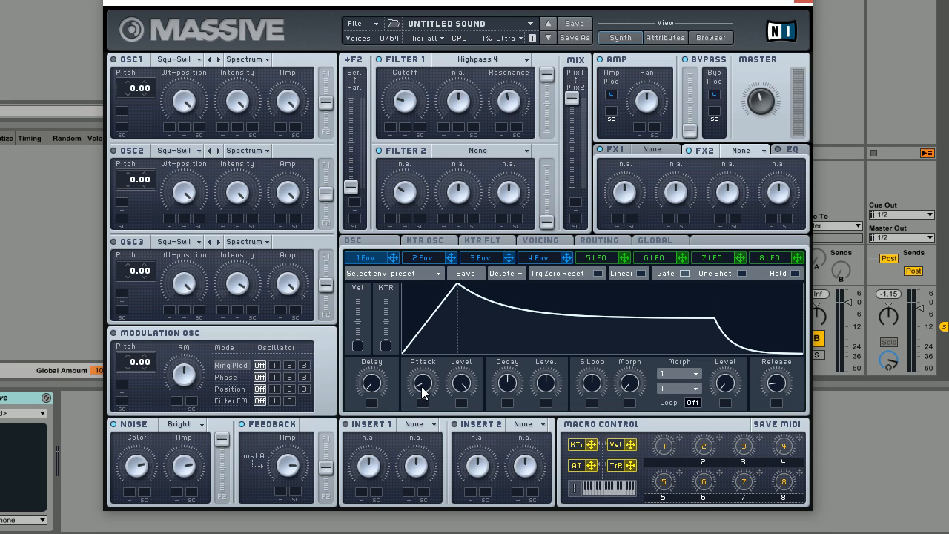
- Shape envelope 1 with a long attack and minimum decay, decay level and release
{"action": "left_click_drag", "start_coordinate": [421, 386], "coordinate": [482, 348]}
{"action": "left_click_drag", "start_coordinate": [511, 383], "coordinate": [501, 514]}
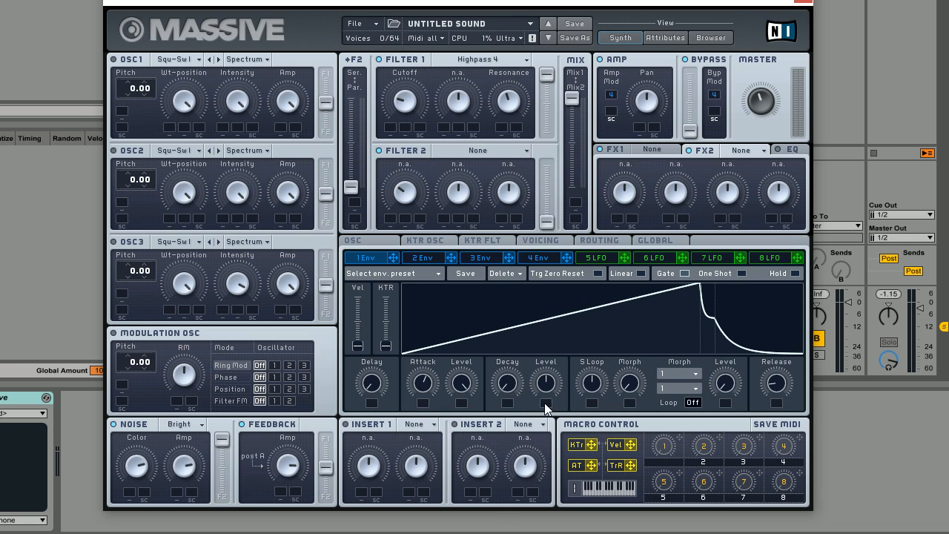
{"action": "left_click_drag", "start_coordinate": [547, 383], "coordinate": [553, 491]}
{"action": "left_click_drag", "start_coordinate": [794, 401], "coordinate": [807, 526]}
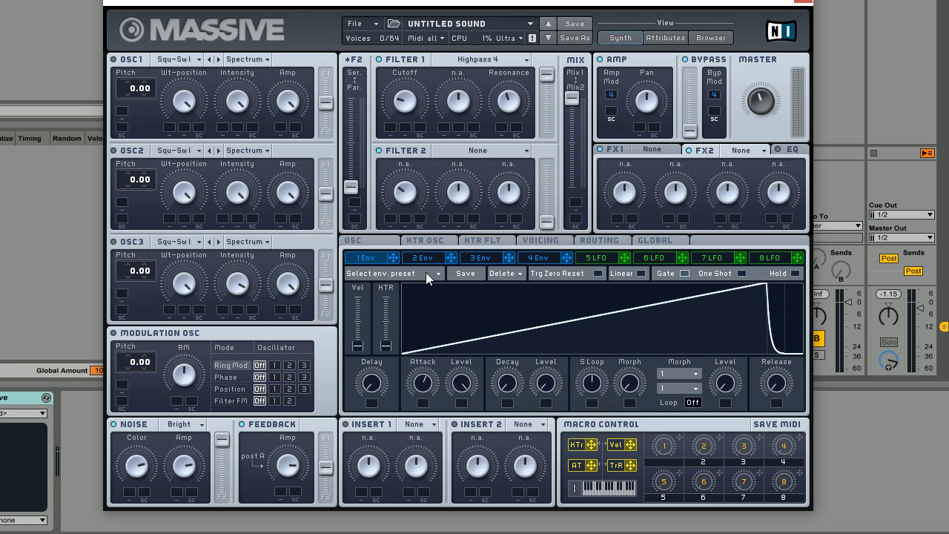
- Assign envelope 1 to modulate Filter 1's cutoff upward and lower the master volume
{"action": "left_click_drag", "start_coordinate": [393, 257], "coordinate": [391, 90]}
{"action": "left_click_drag", "start_coordinate": [762, 102], "coordinate": [763, 129]}
- Shape envelope 4 with a short attack, zero decay level and minimum release, and reduce the master volume further
{"action": "left_click", "coordinate": [541, 257]}
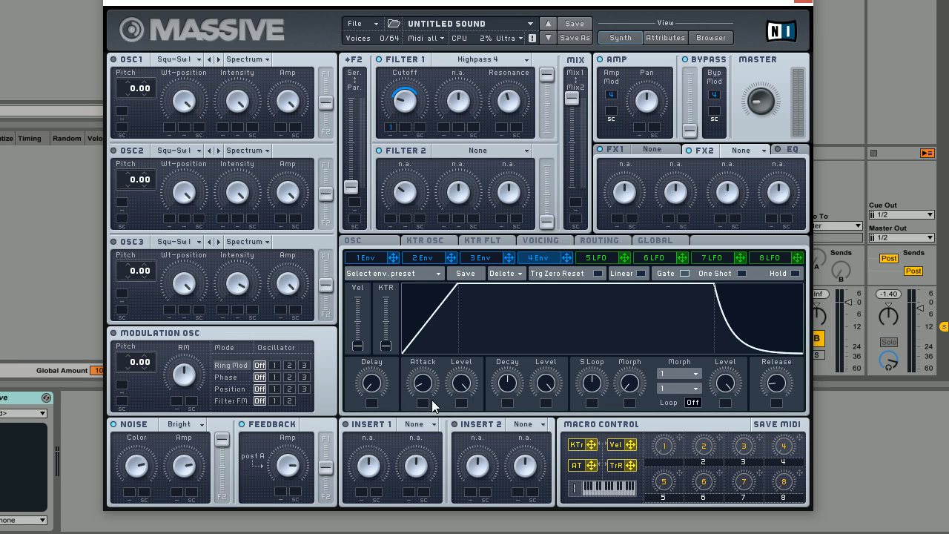
{"action": "left_click_drag", "start_coordinate": [421, 367], "coordinate": [432, 411]}
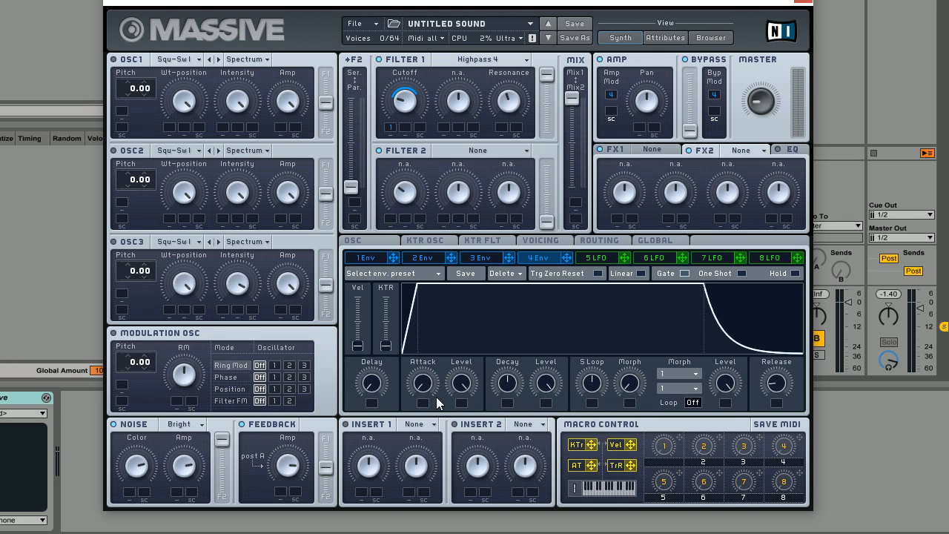
{"action": "left_click_drag", "start_coordinate": [426, 381], "coordinate": [425, 378]}
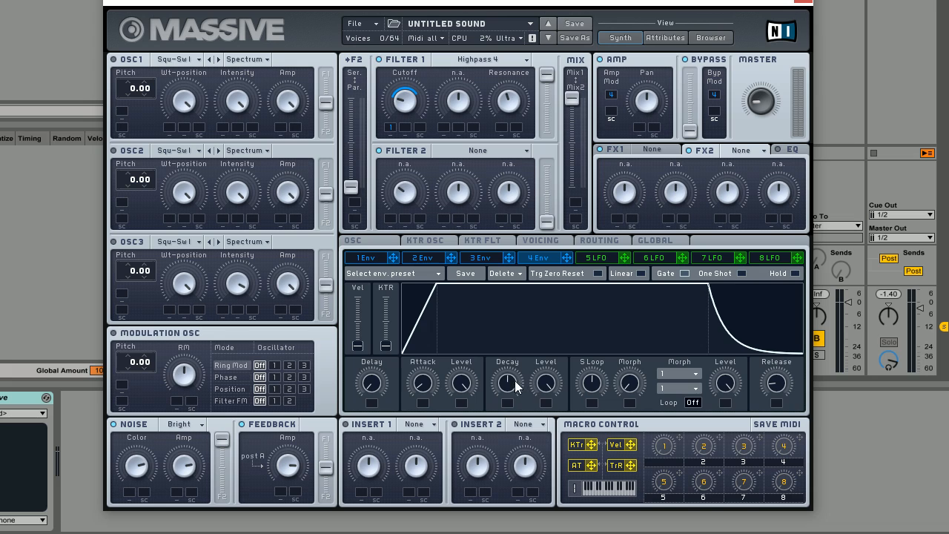
{"action": "left_click_drag", "start_coordinate": [549, 384], "coordinate": [549, 422]}
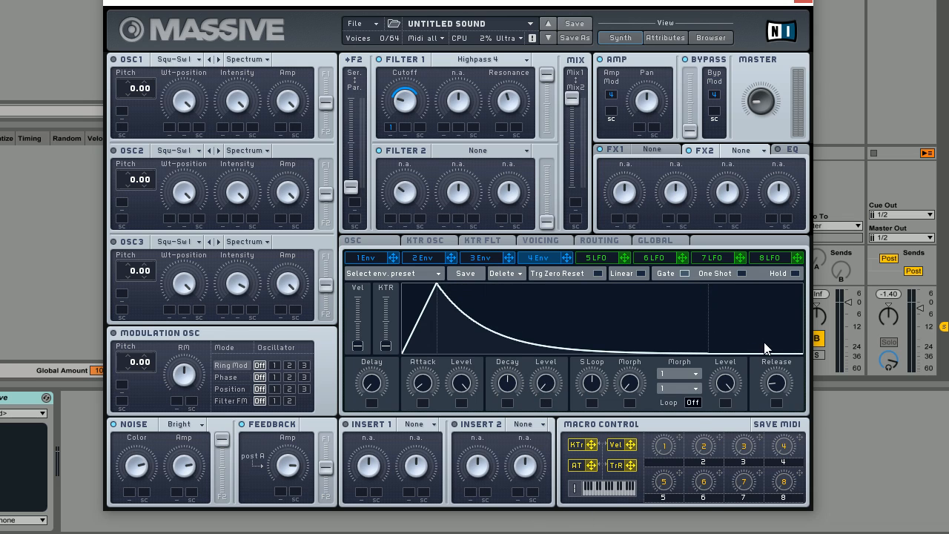
{"action": "left_click_drag", "start_coordinate": [780, 401], "coordinate": [785, 420]}
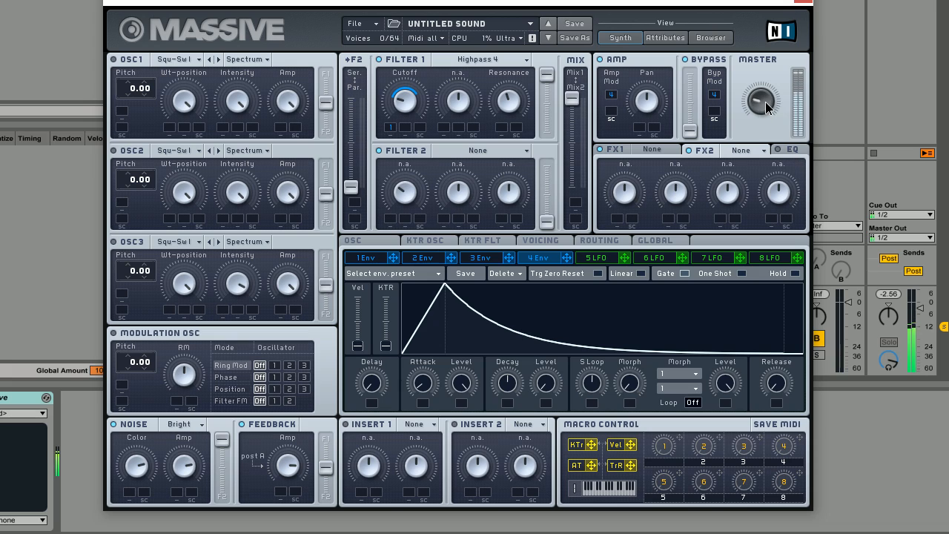
{"action": "left_click_drag", "start_coordinate": [762, 107], "coordinate": [762, 106]}
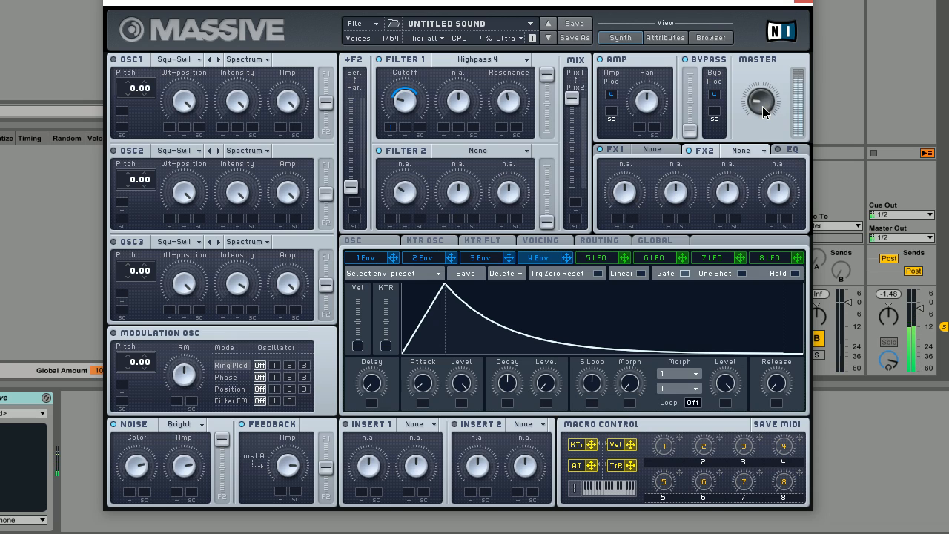
- Set the FX1 effect to Chorus and lower its dry/wet mix
{"action": "left_click", "coordinate": [666, 151]}
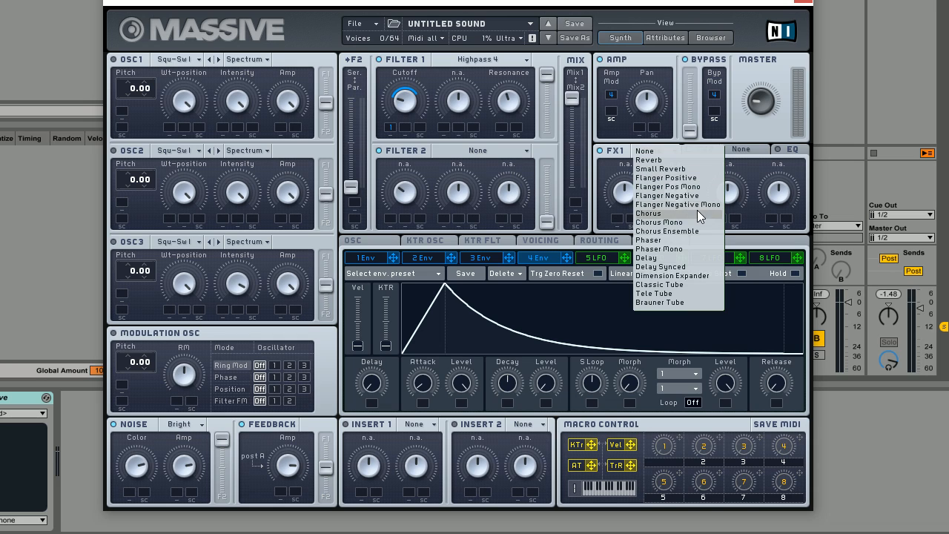
{"action": "left_click", "coordinate": [677, 215]}
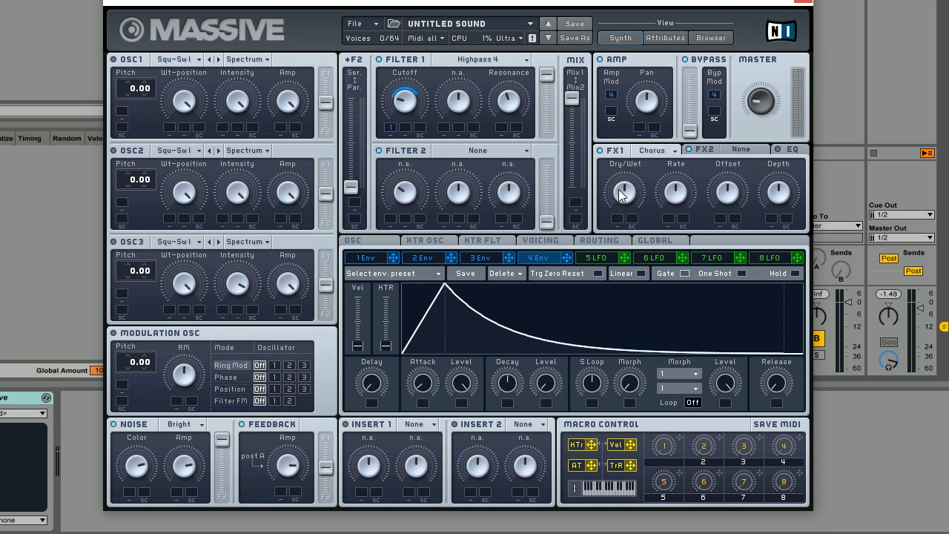
{"action": "left_click_drag", "start_coordinate": [624, 190], "coordinate": [622, 235]}
- Set the FX2 effect to Reverb with a reduced dry/wet mix and lower density
{"action": "left_click", "coordinate": [743, 149]}
{"action": "left_click", "coordinate": [758, 149]}
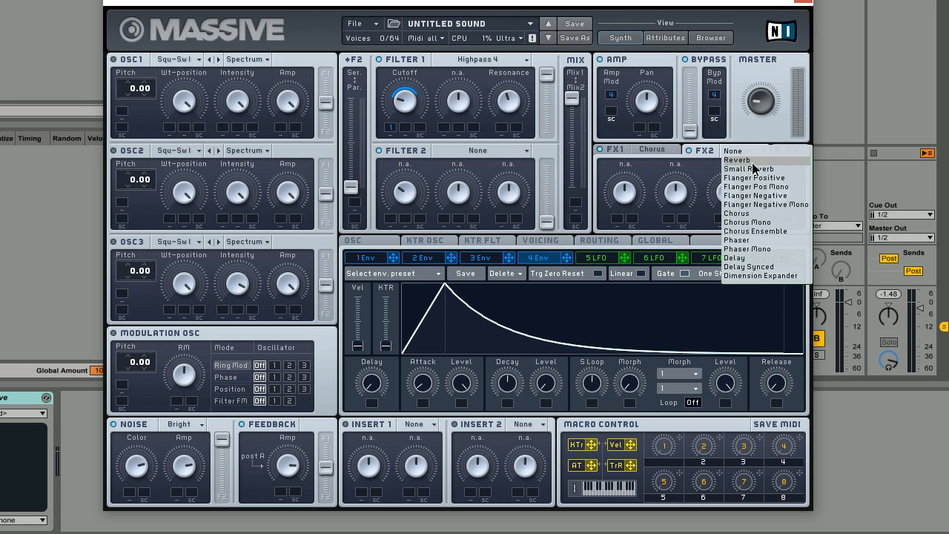
{"action": "left_click", "coordinate": [753, 161]}
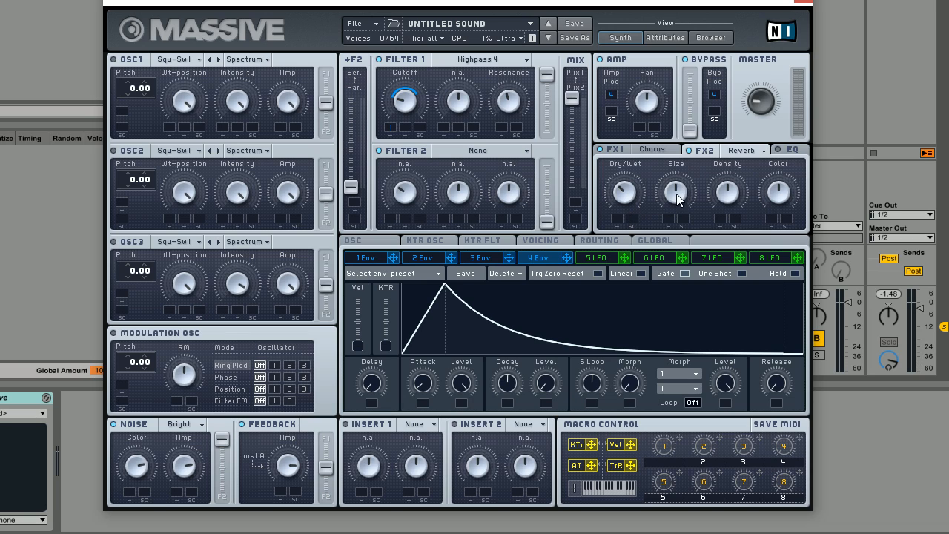
{"action": "left_click_drag", "start_coordinate": [733, 194], "coordinate": [721, 247]}
- Enable the EQ and boost its high shelf
{"action": "left_click", "coordinate": [791, 149]}
{"action": "mouse_move", "coordinate": [779, 199]}
{"action": "left_mouse_down"}
{"action": "mouse_move", "coordinate": [779, 189]}
{"action": "mouse_move", "coordinate": [779, 198]}
{"action": "left_mouse_up"}
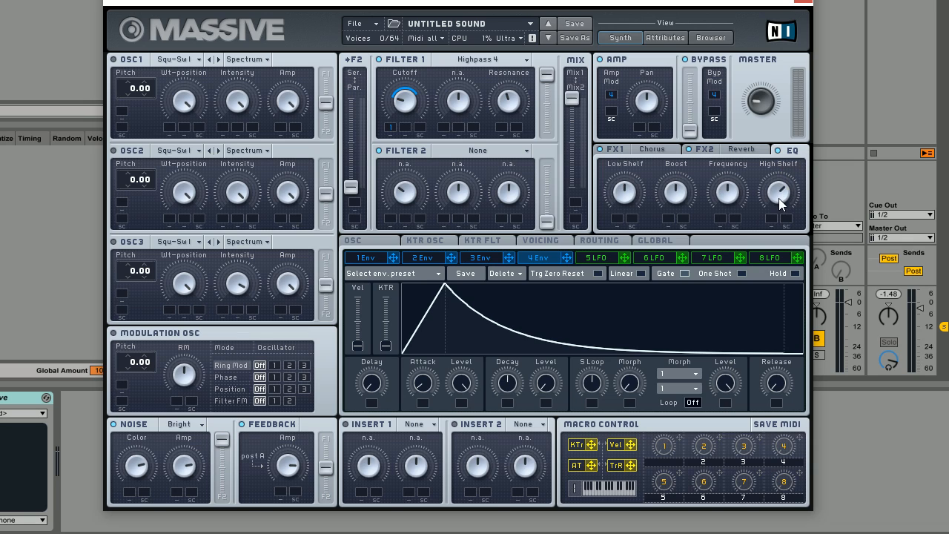